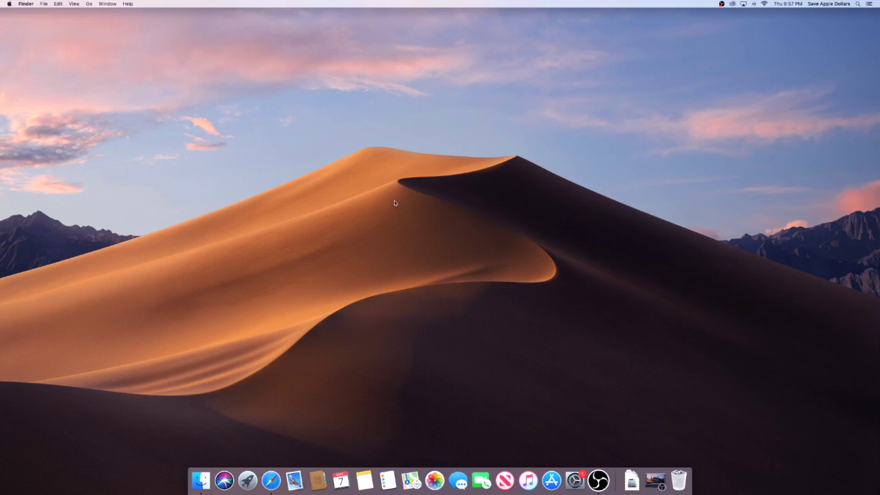
Step: Switch to Photo Booth, try the Dizzy effect in movie mode, and close it
{"action": "left_click", "coordinate": [246, 482]}
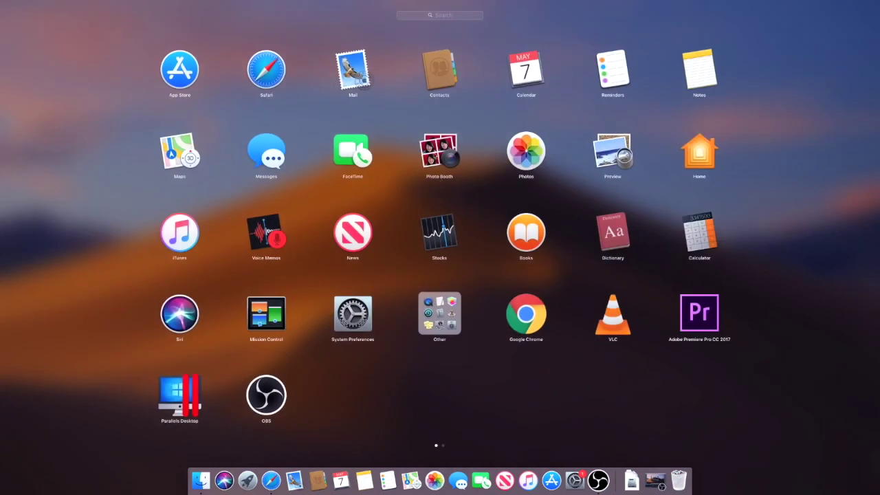
{"action": "left_click", "coordinate": [437, 155]}
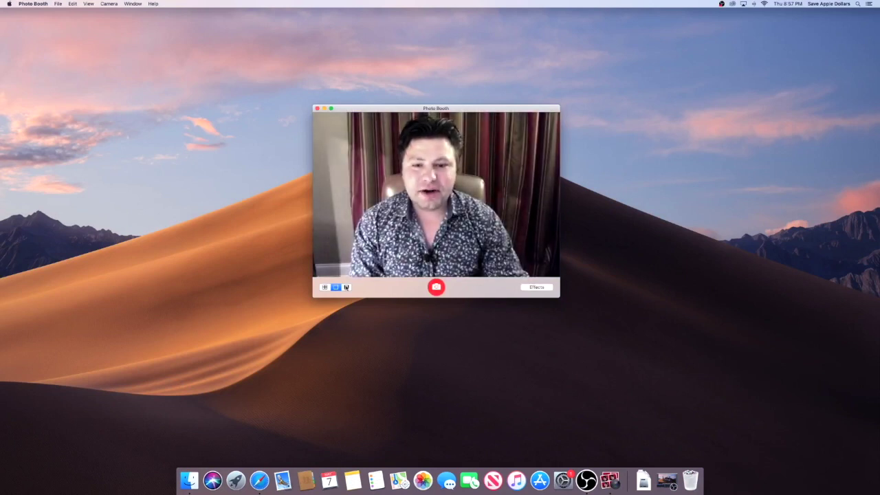
{"action": "left_click", "coordinate": [347, 287]}
{"action": "left_click", "coordinate": [535, 287]}
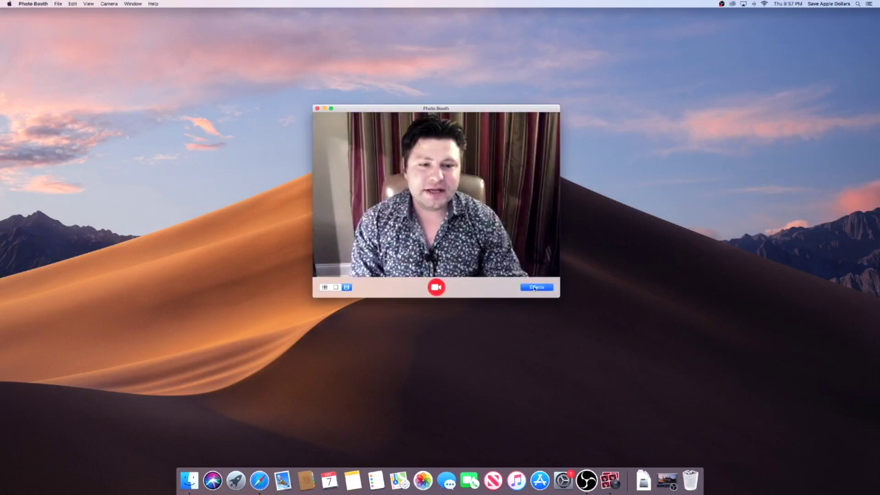
{"action": "left_click", "coordinate": [501, 195]}
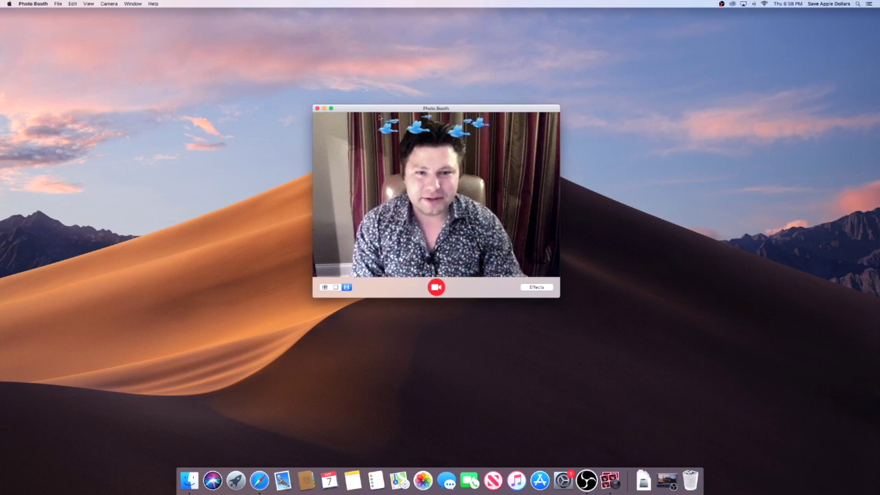
{"action": "left_click", "coordinate": [317, 109]}
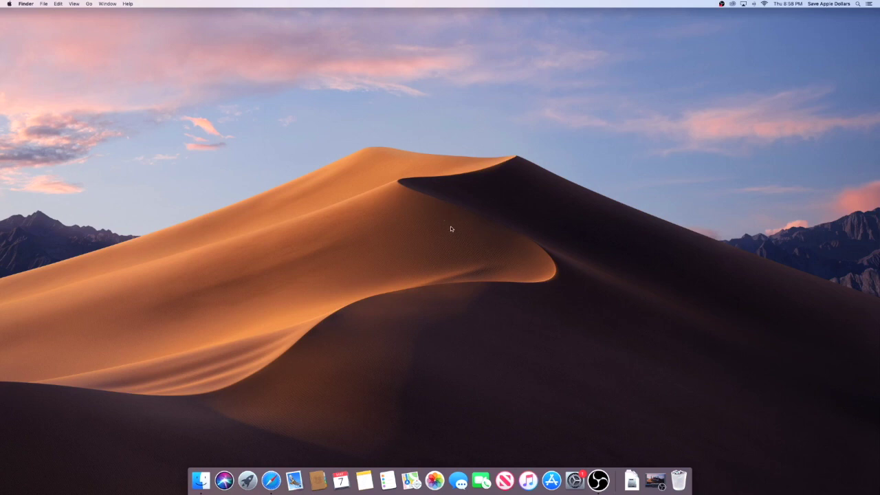
Step: Search Spotlight for "quicktime player" and dismiss the results
{"action": "left_click", "coordinate": [857, 3]}
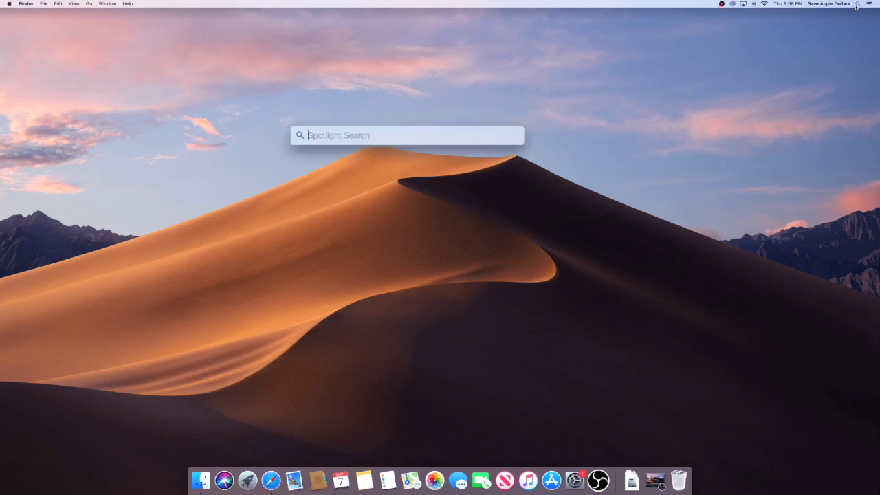
{"action": "type", "text": "quick"}
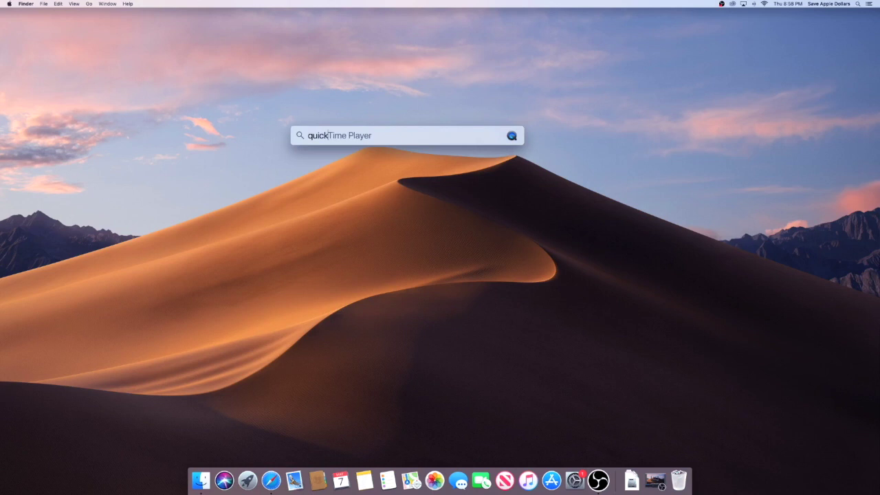
{"action": "type", "text": "time player"}
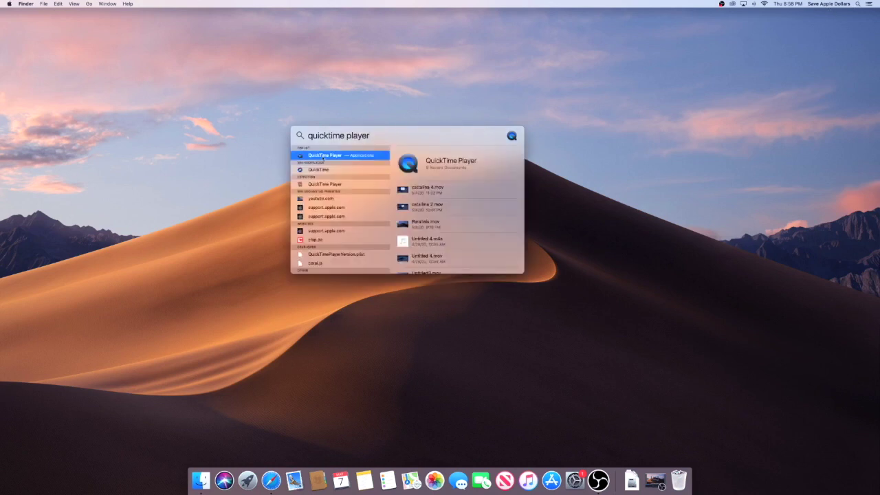
{"action": "key", "text": "Escape"}
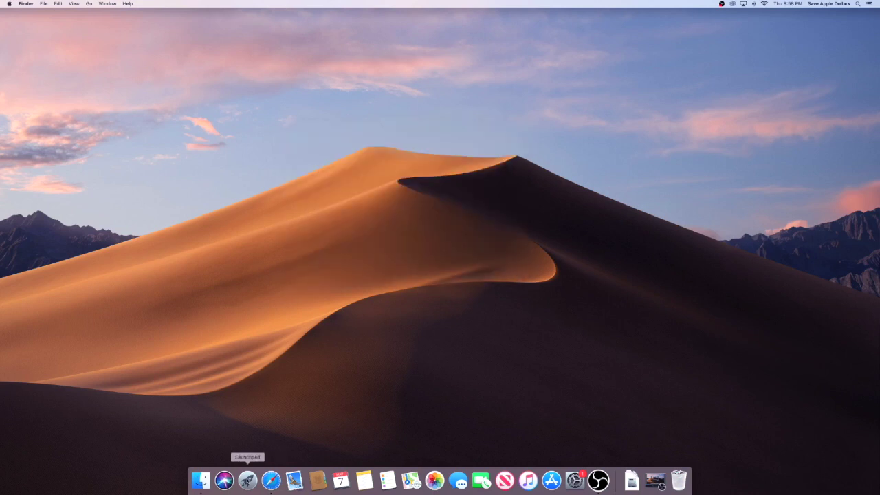
Step: Launch QuickTime Player from the Other folder in Launchpad and bring it to the front
{"action": "left_click", "coordinate": [248, 479]}
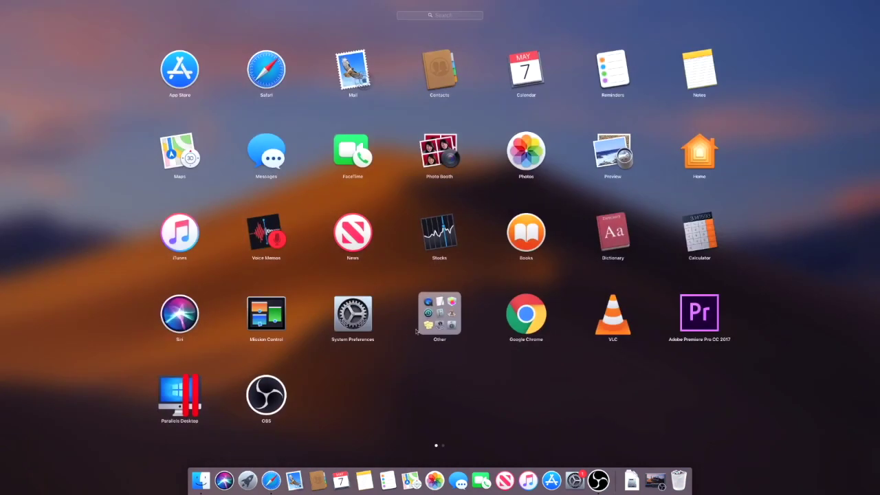
{"action": "left_click", "coordinate": [437, 315]}
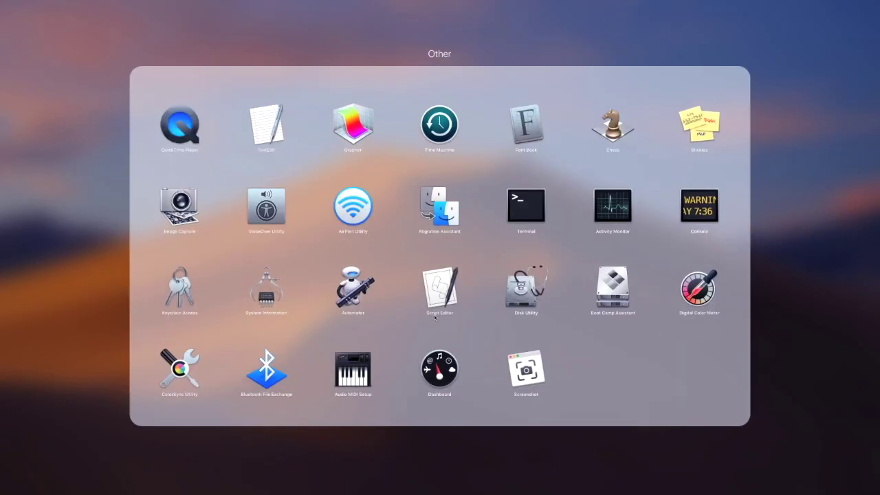
{"action": "left_click", "coordinate": [172, 123]}
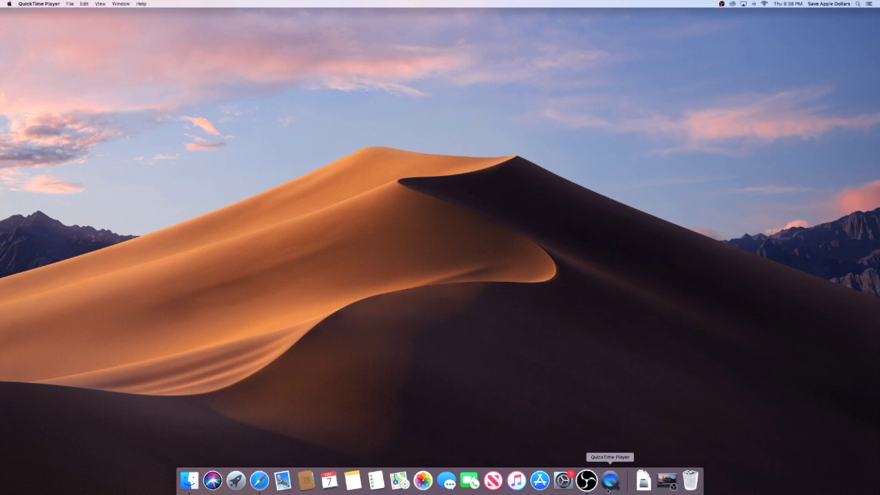
{"action": "left_click", "coordinate": [317, 116]}
{"action": "left_click", "coordinate": [611, 480]}
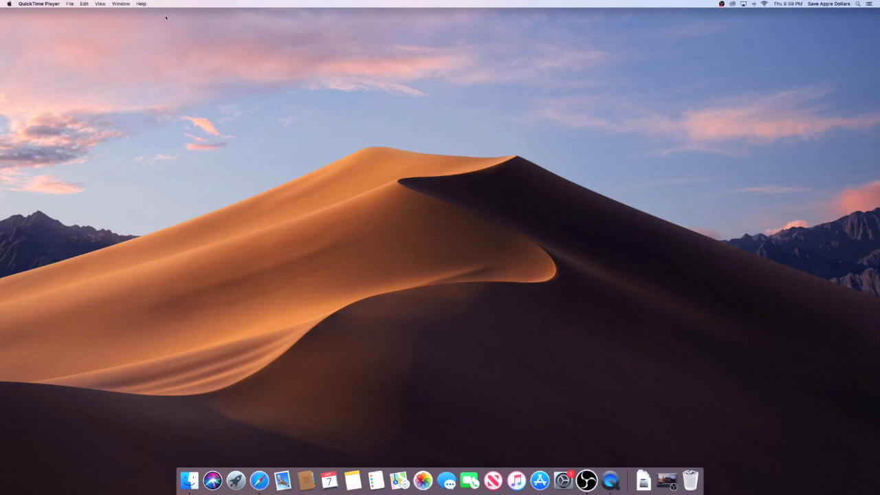
{"action": "left_click", "coordinate": [609, 477]}
Step: Create a new screen recording and place its control window in the upper middle of the desktop
{"action": "left_click", "coordinate": [70, 4]}
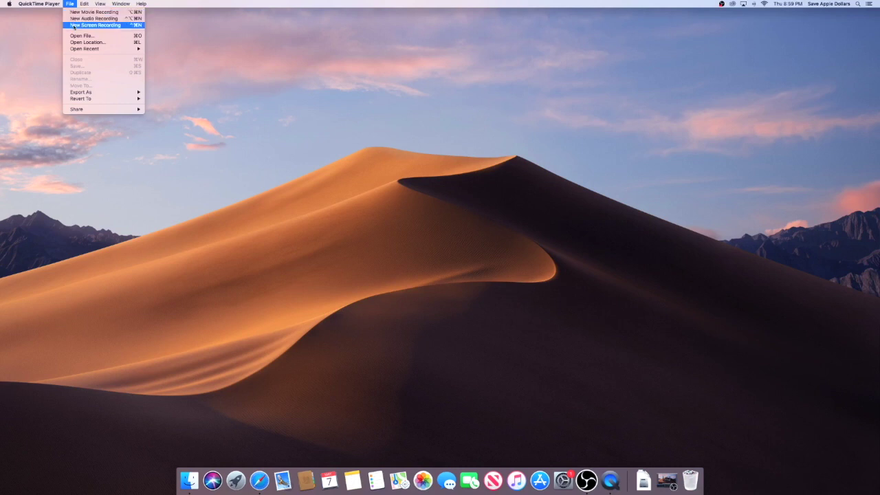
{"action": "left_click", "coordinate": [74, 26]}
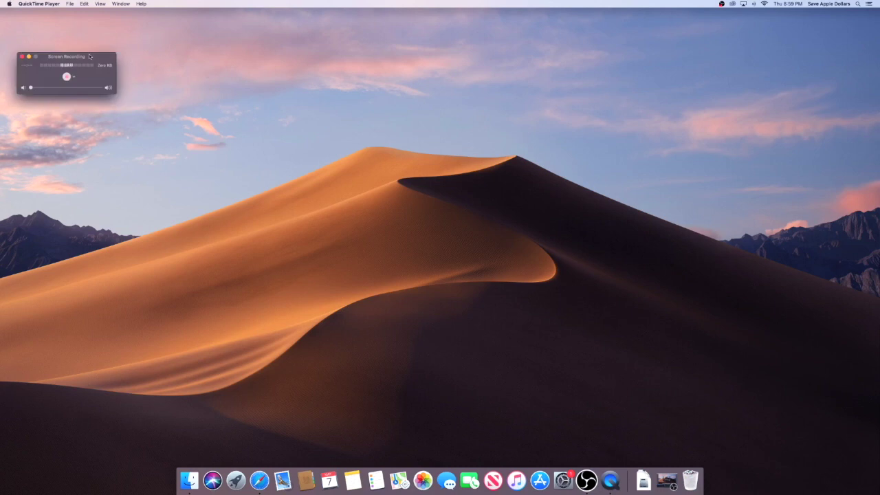
{"action": "left_click_drag", "start_coordinate": [87, 57], "coordinate": [414, 82]}
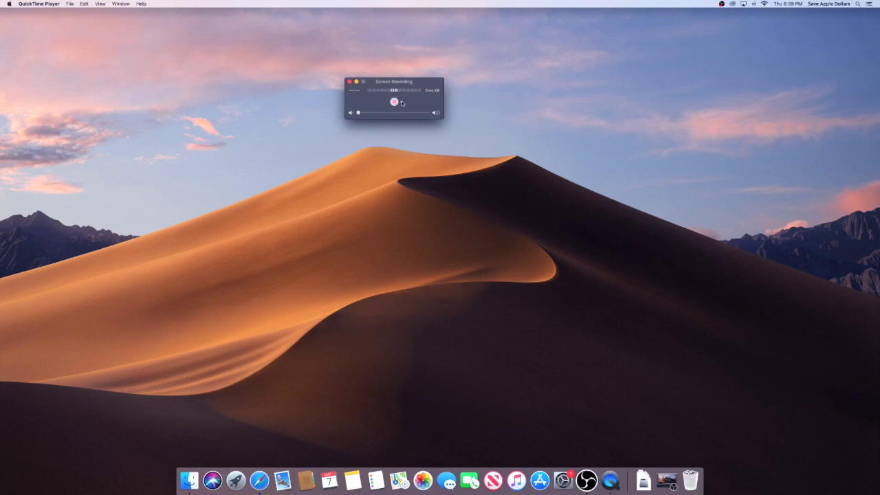
Step: Set Internal Microphone as the recording's audio source and start recording the full screen
{"action": "left_click", "coordinate": [402, 104]}
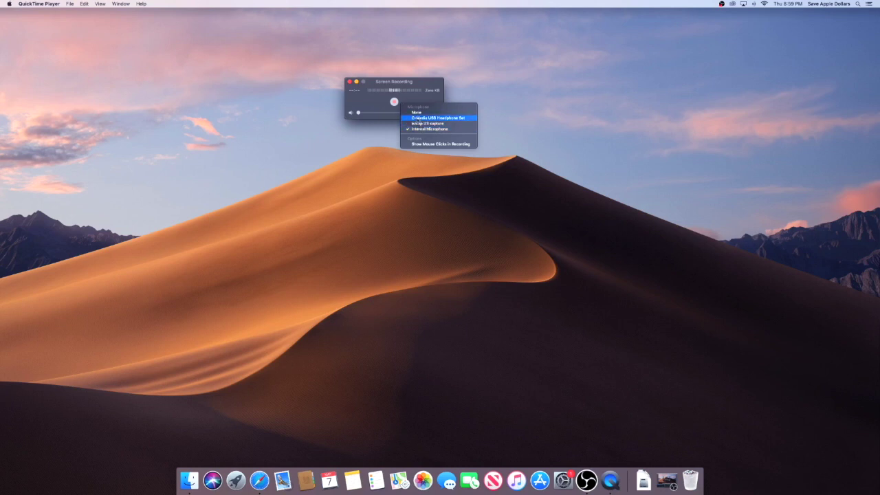
{"action": "left_click", "coordinate": [416, 129]}
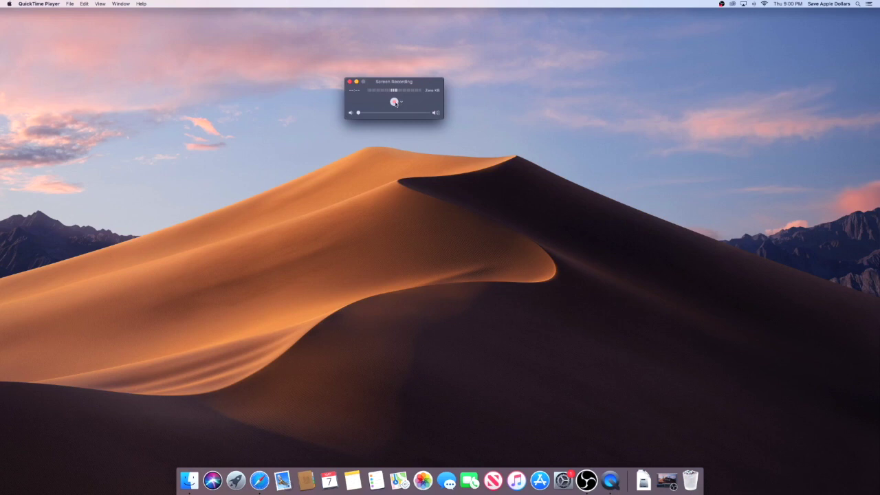
{"action": "left_click", "coordinate": [394, 102]}
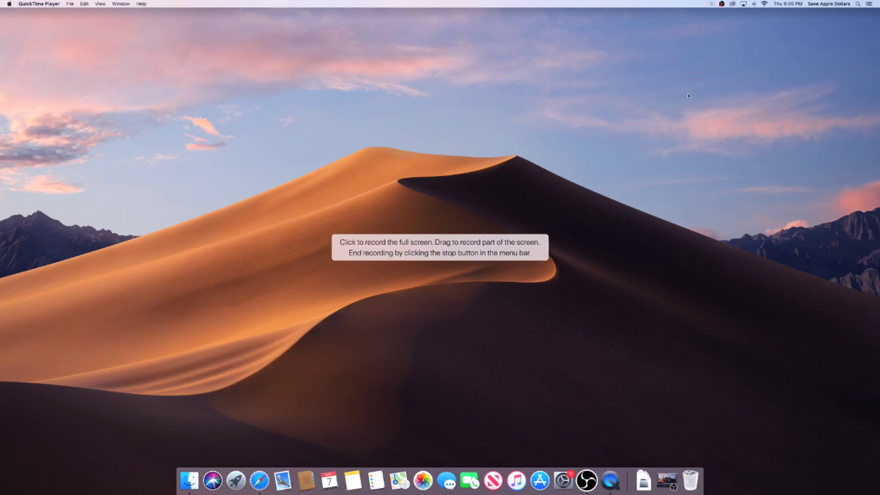
{"action": "left_click", "coordinate": [674, 32]}
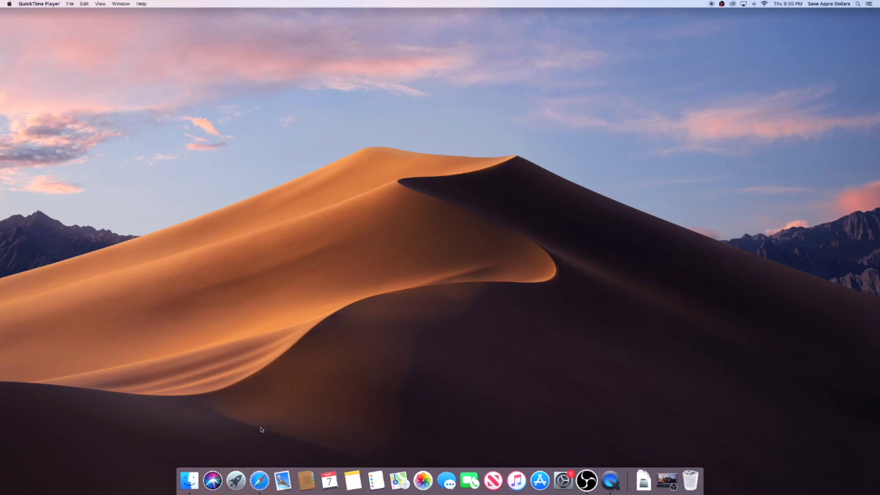
Step: Switch to Photo Booth while recording and apply the Dizzy effect to the movie-mode camera view
{"action": "left_click", "coordinate": [235, 480]}
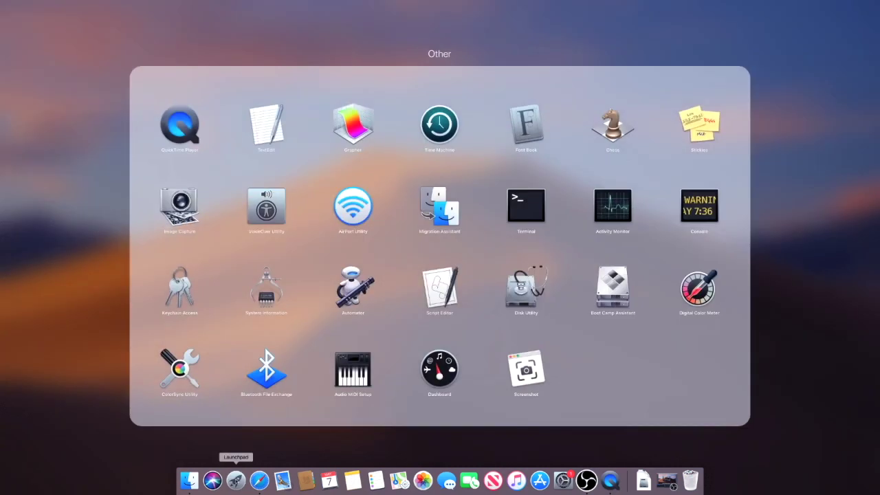
{"action": "left_click", "coordinate": [223, 453]}
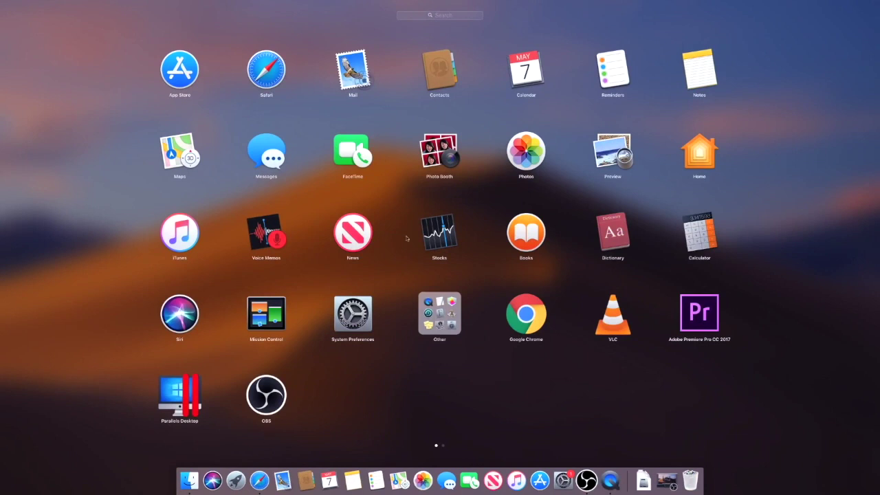
{"action": "left_click", "coordinate": [431, 156]}
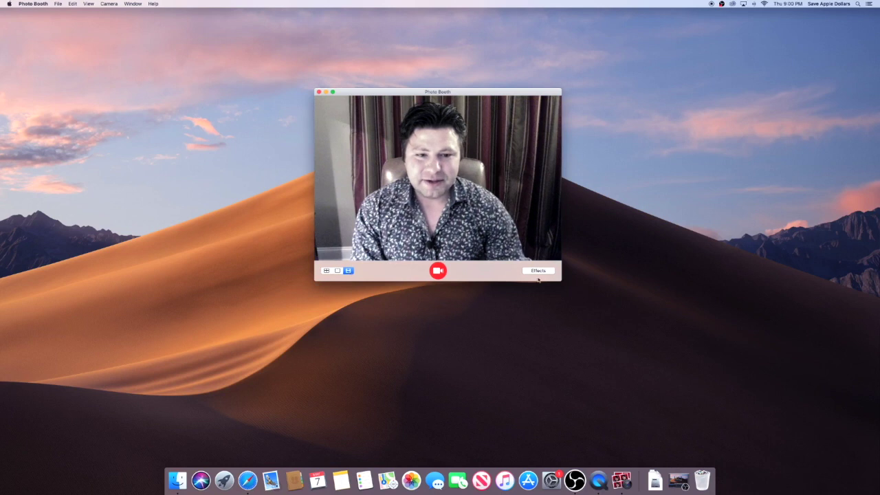
{"action": "left_click", "coordinate": [550, 272]}
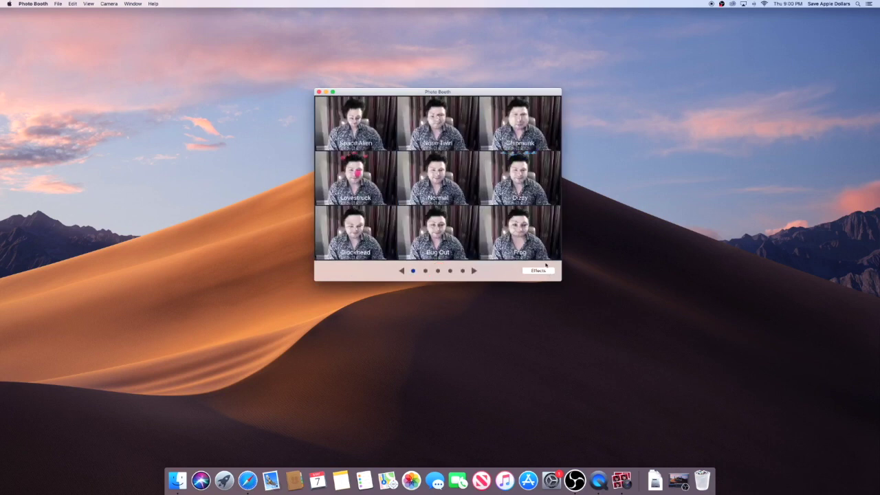
{"action": "left_click", "coordinate": [460, 167]}
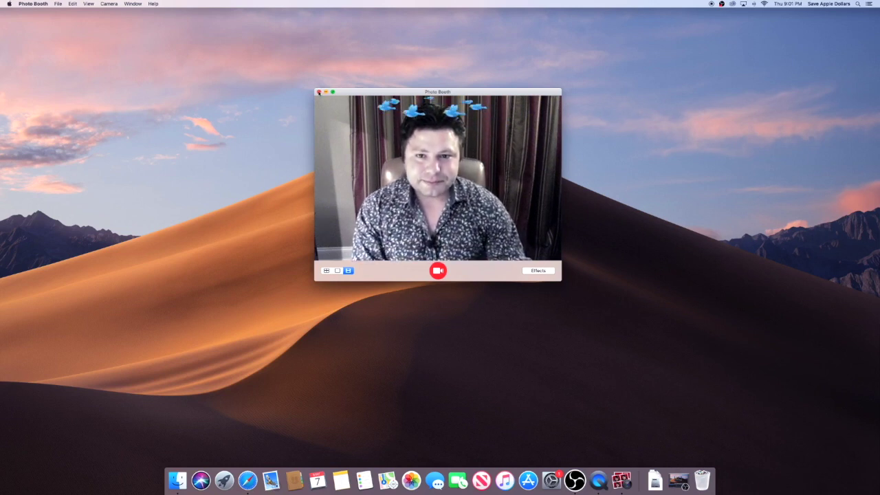
Step: Close Photo Booth and stop the screen recording
{"action": "left_click", "coordinate": [319, 91]}
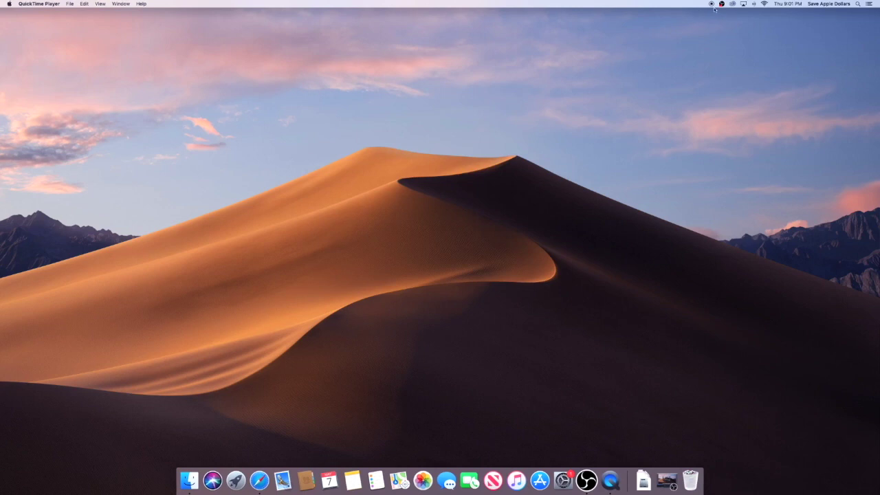
{"action": "left_click", "coordinate": [711, 4]}
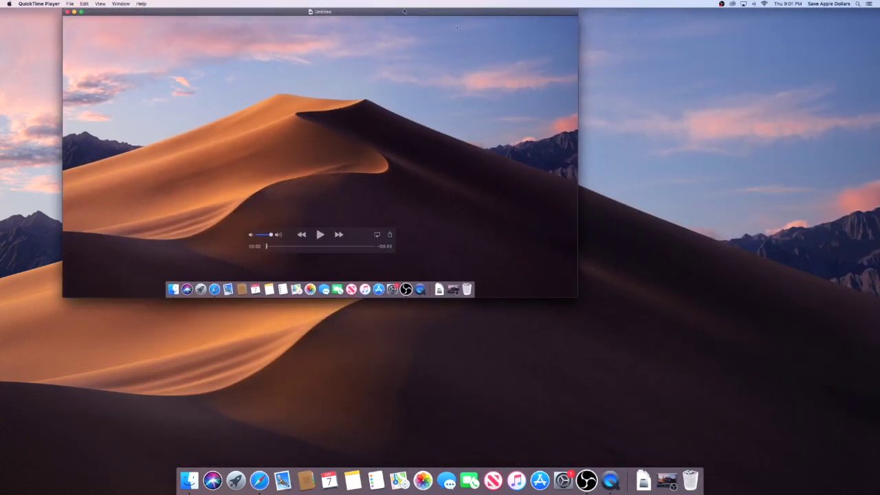
Step: Play back the recorded video in a centred window, skipping through its Photo Booth section to the end
{"action": "left_click_drag", "start_coordinate": [404, 11], "coordinate": [529, 46]}
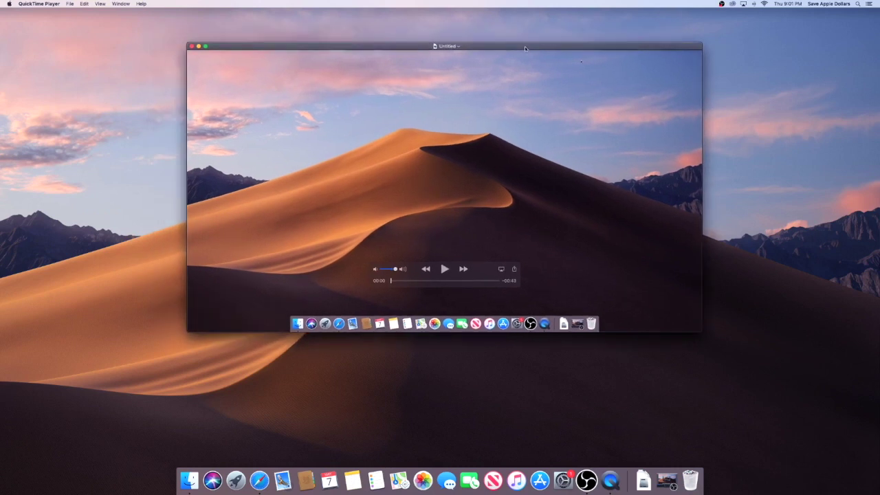
{"action": "left_click", "coordinate": [445, 269]}
{"action": "left_click_drag", "start_coordinate": [411, 282], "coordinate": [423, 283]}
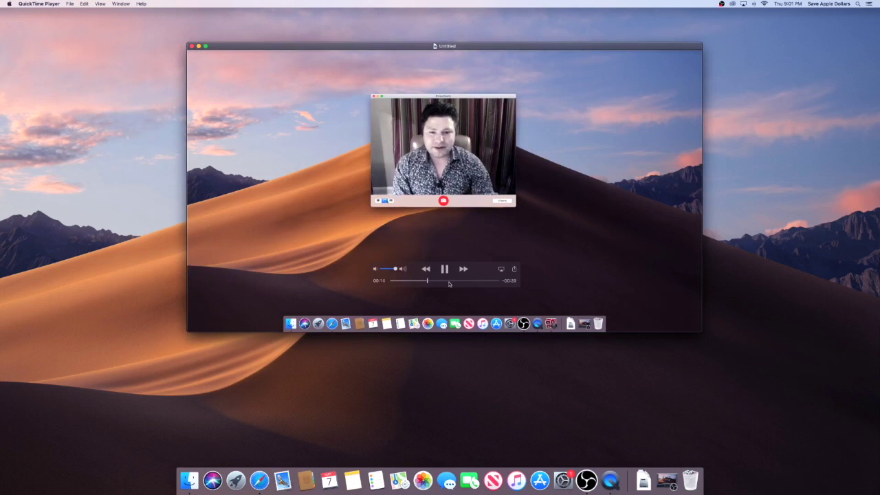
{"action": "left_click_drag", "start_coordinate": [468, 282], "coordinate": [479, 282]}
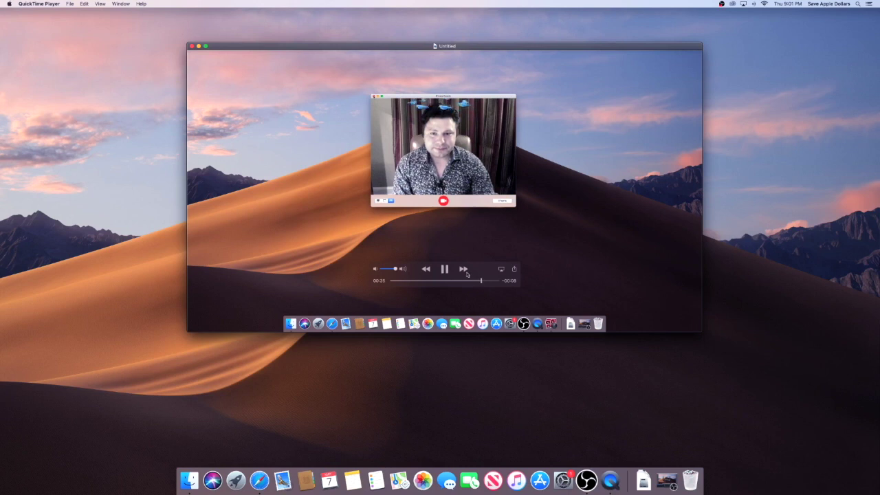
{"action": "left_click", "coordinate": [445, 269]}
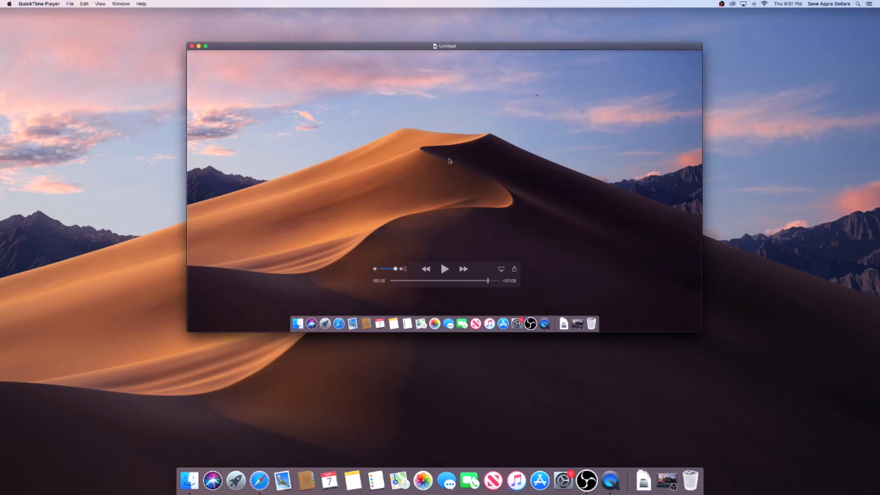
{"action": "left_click_drag", "start_coordinate": [488, 281], "coordinate": [500, 283]}
Step: Close the recording and save it to the Desktop as "My Screen Recording"
{"action": "left_click", "coordinate": [70, 4]}
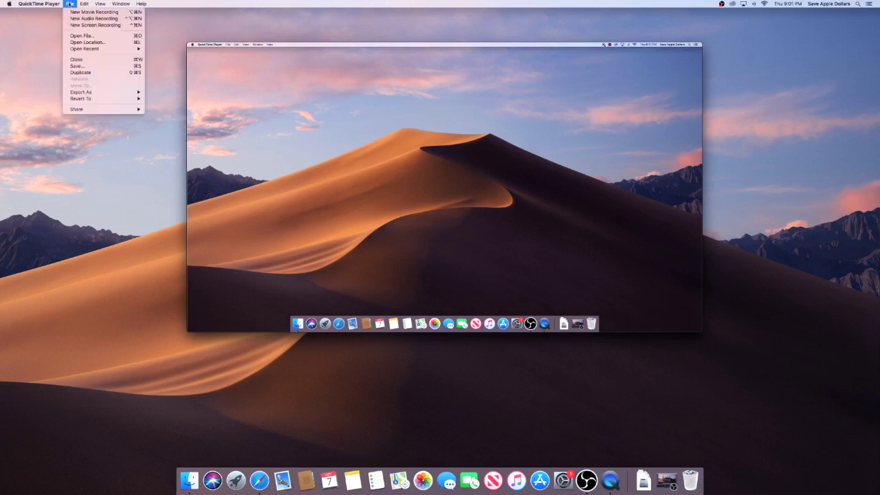
{"action": "left_click", "coordinate": [82, 66]}
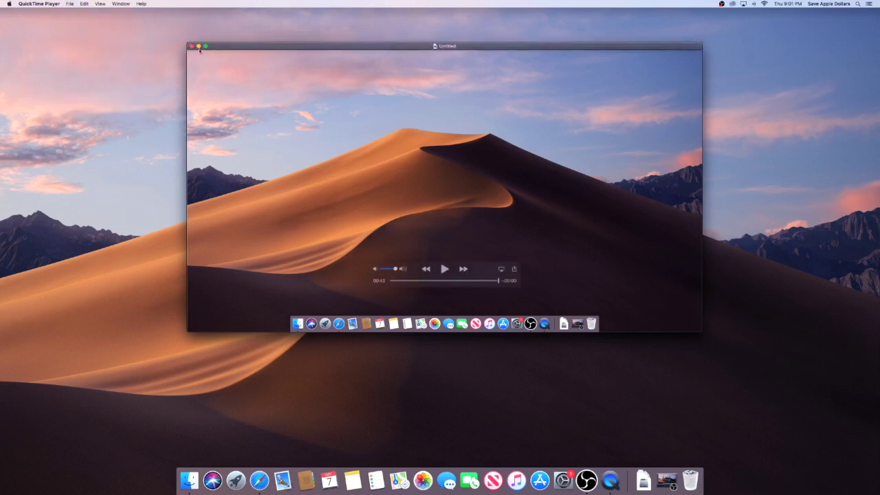
{"action": "left_click", "coordinate": [192, 46]}
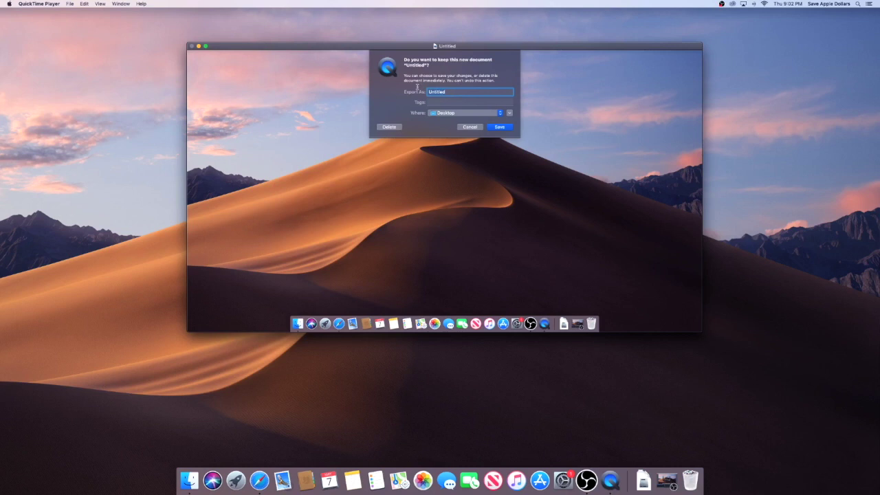
{"action": "type", "text": "My Screen Recording"}
{"action": "left_click", "coordinate": [450, 114]}
{"action": "left_click", "coordinate": [452, 116]}
{"action": "left_click", "coordinate": [496, 127]}
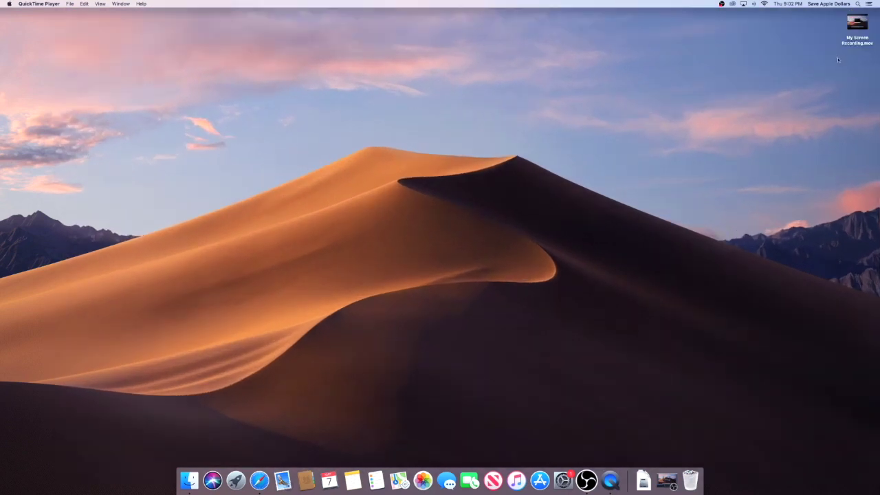
Step: Open My Screen Recording.mov from the Desktop and show it in a smaller, centred player window
{"action": "left_click", "coordinate": [856, 42]}
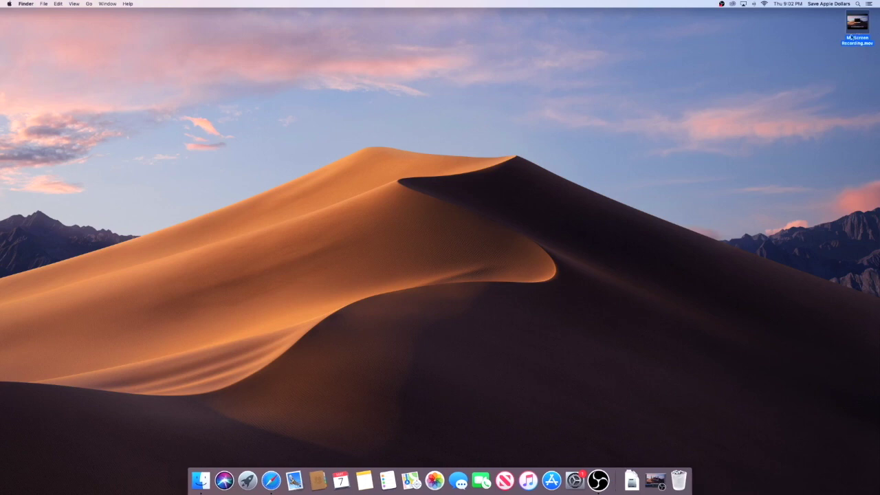
{"action": "double_click", "coordinate": [860, 39]}
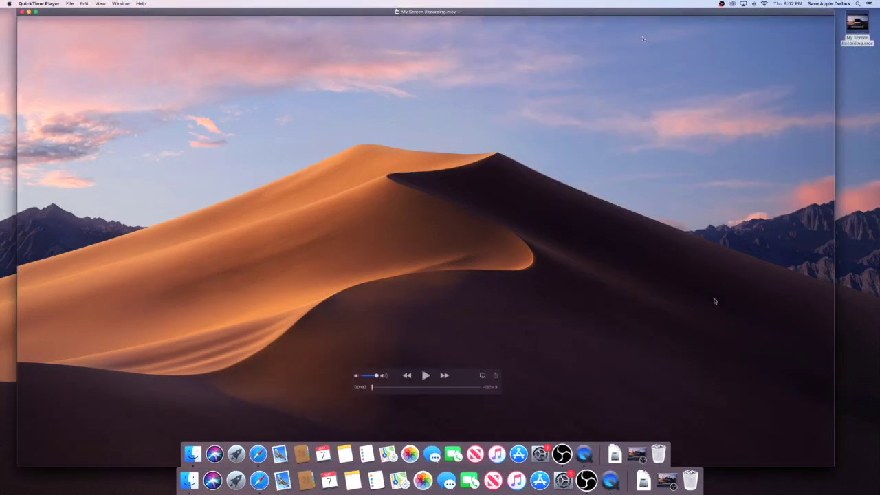
{"action": "key", "text": "super+1"}
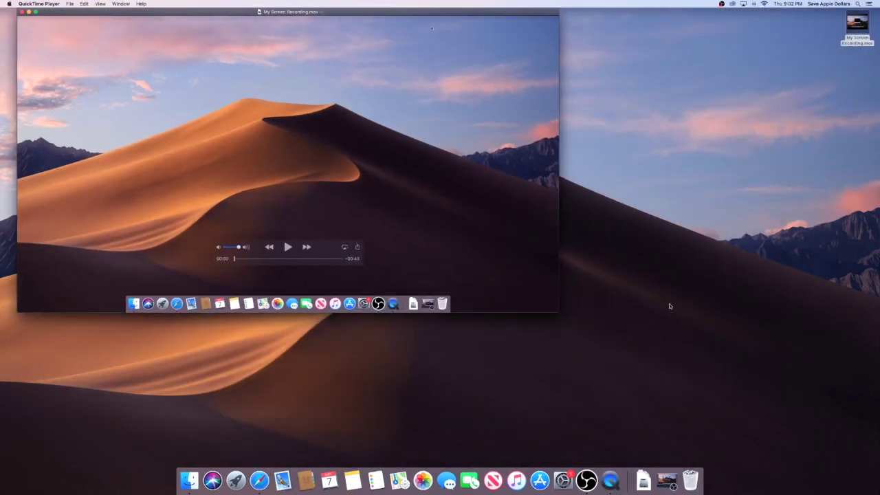
{"action": "key", "text": "ctrl+alt+c"}
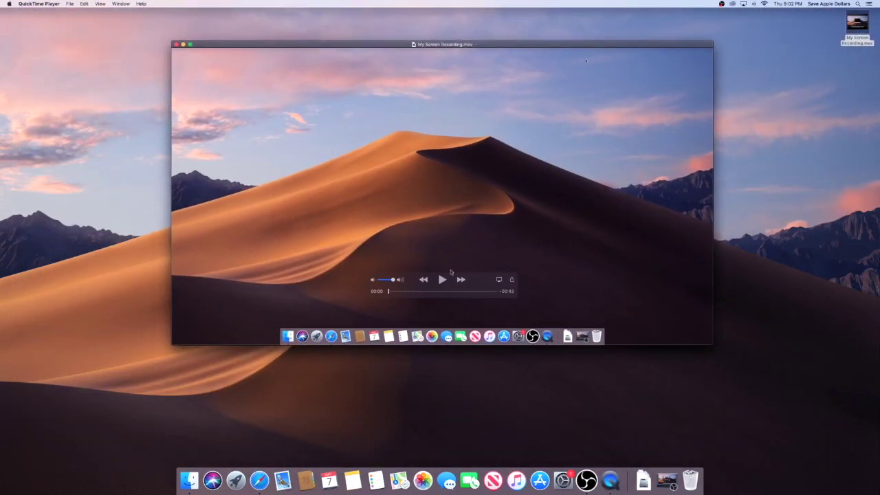
Step: Play the saved recording, skip to its Photo Booth section, pause it there, and close the player window
{"action": "left_click", "coordinate": [442, 279]}
{"action": "left_click_drag", "start_coordinate": [402, 297], "coordinate": [483, 292]}
{"action": "left_click", "coordinate": [444, 291]}
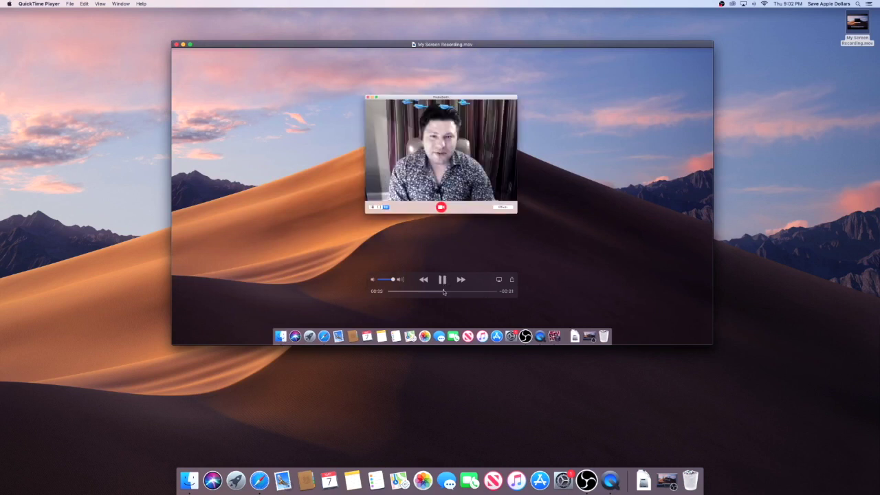
{"action": "left_click", "coordinate": [442, 280]}
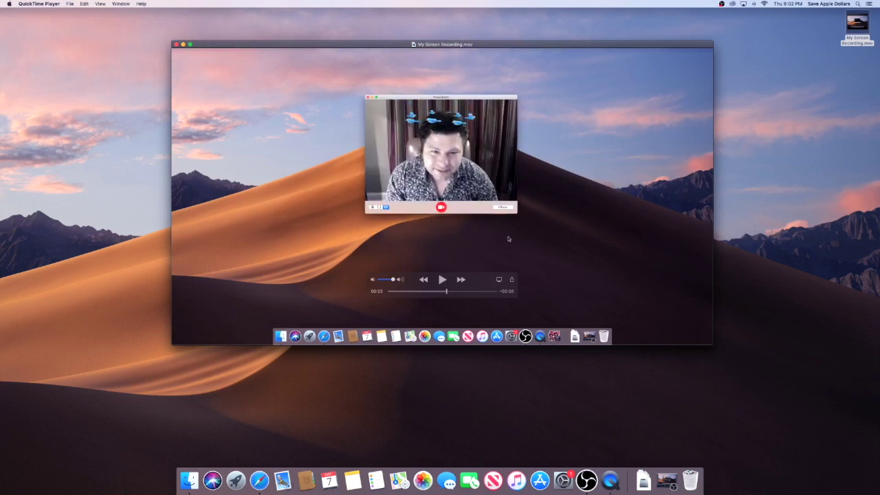
{"action": "left_click", "coordinate": [175, 45]}
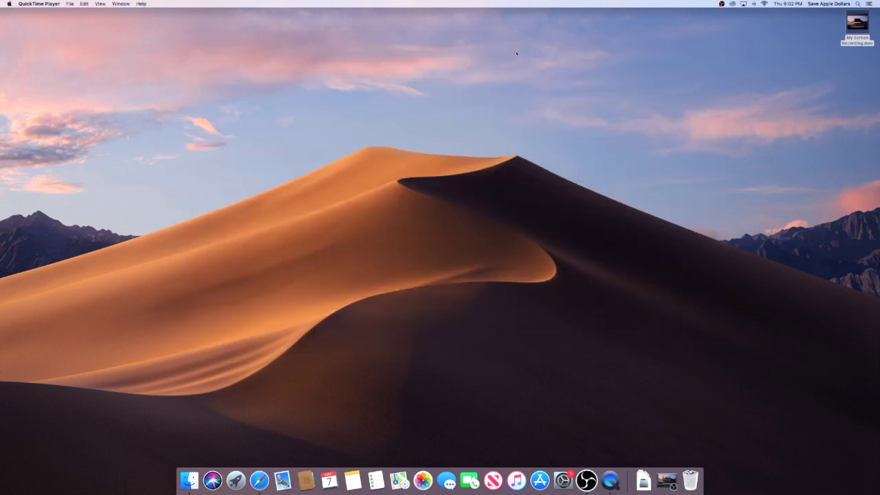
Step: Open AirDrop sharing for My Screen Recording.mov on the Desktop, and dismiss it without sending the file
{"action": "left_click", "coordinate": [857, 28]}
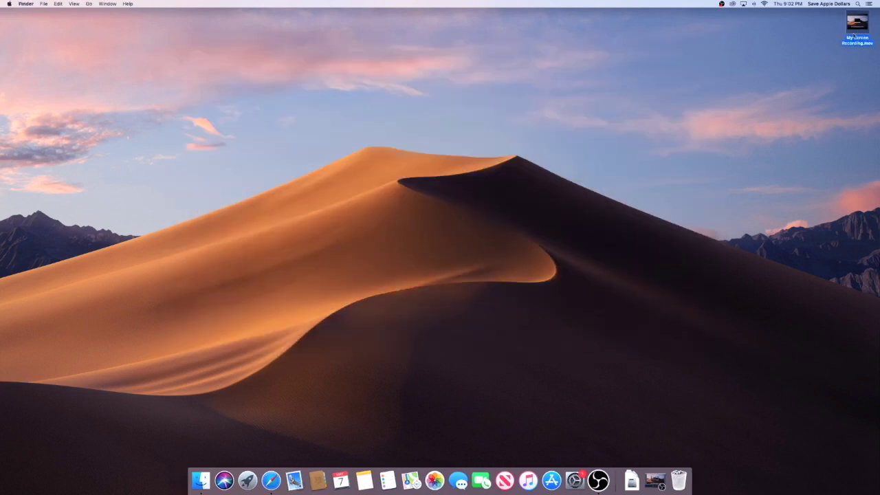
{"action": "right_click", "coordinate": [855, 32]}
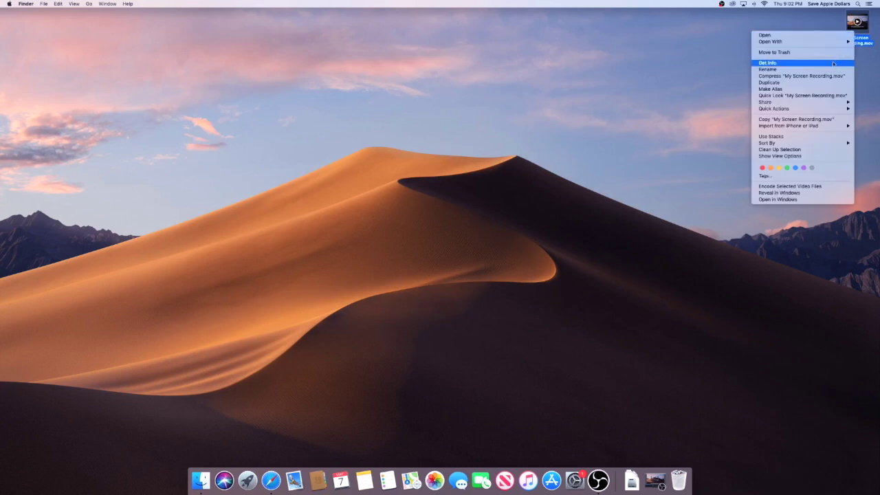
{"action": "mouse_move", "coordinate": [811, 103]}
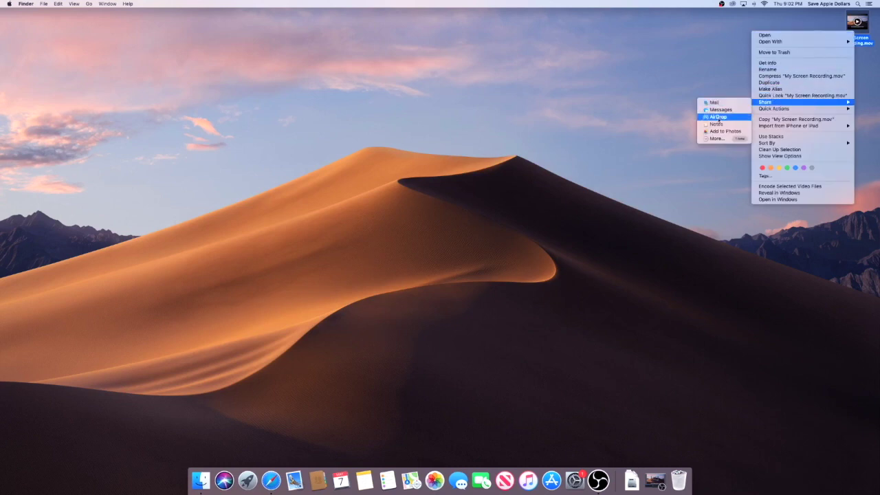
{"action": "left_click", "coordinate": [719, 121]}
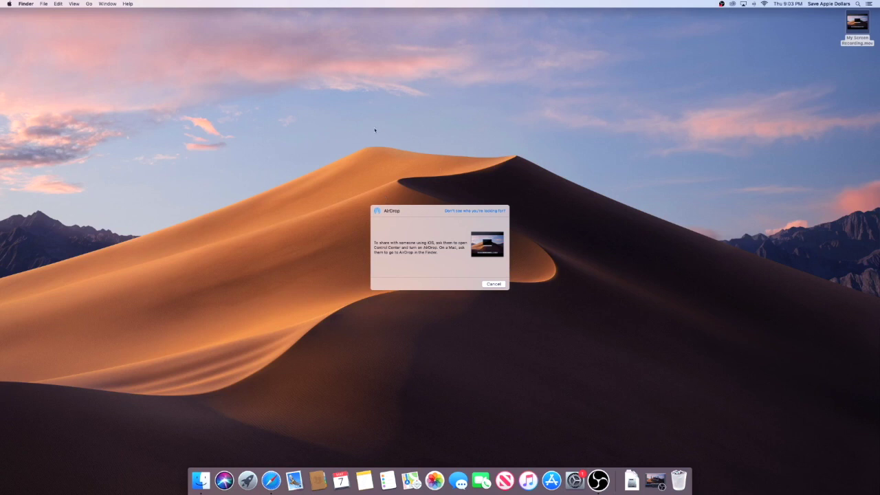
{"action": "left_click", "coordinate": [493, 284]}
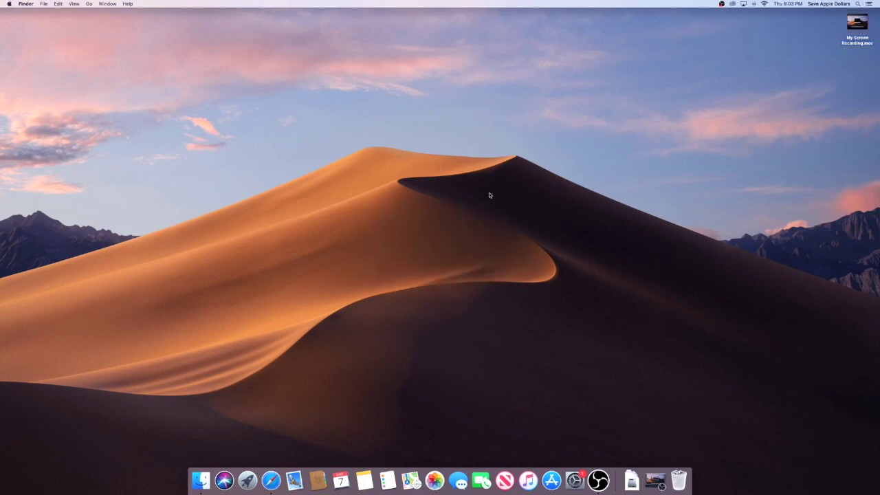